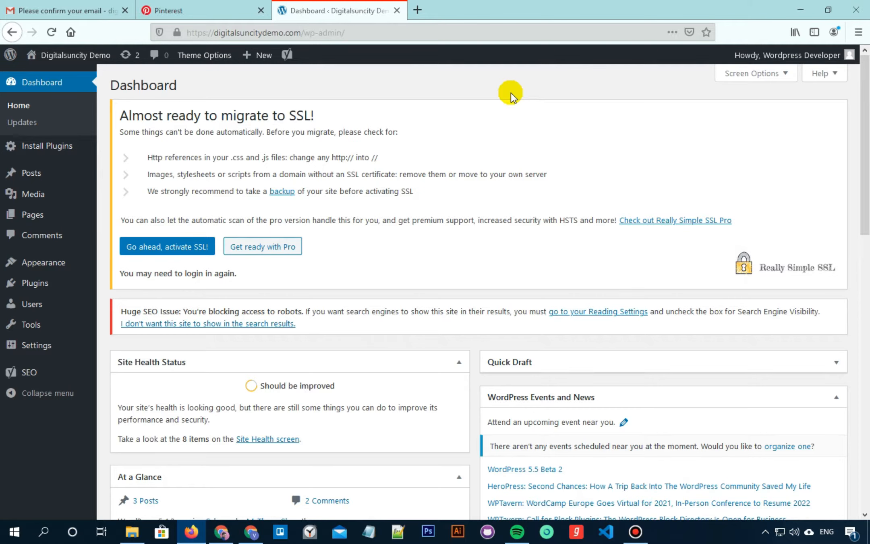
Step: Switch to Pinterest and get started with creating a free business account from the account options
left_click(213, 14)
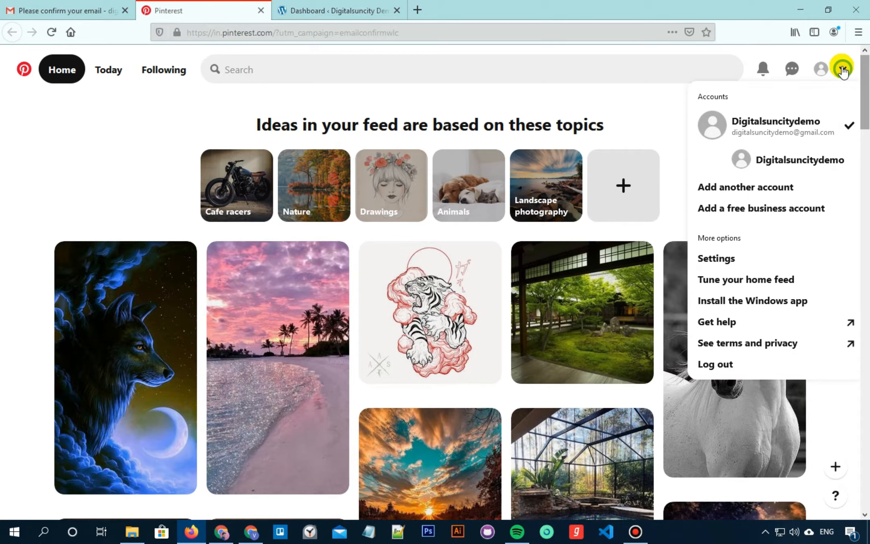
left_click(755, 215)
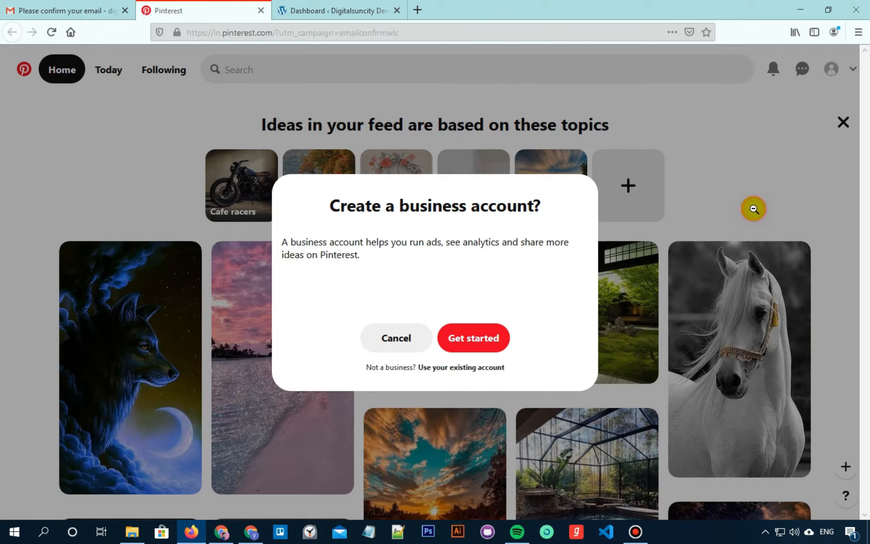
left_click(453, 346)
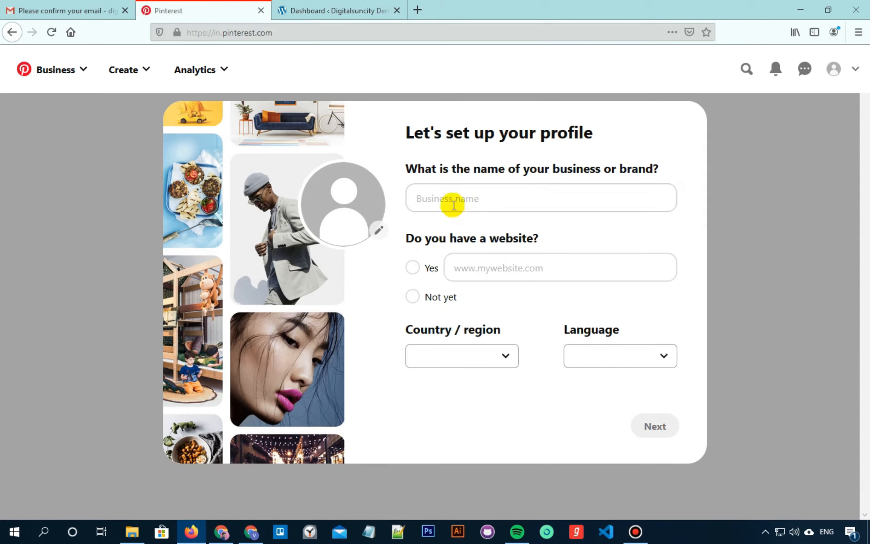
Step: Enter Digital Suncity as the name of the business in the profile setup
left_click(449, 201)
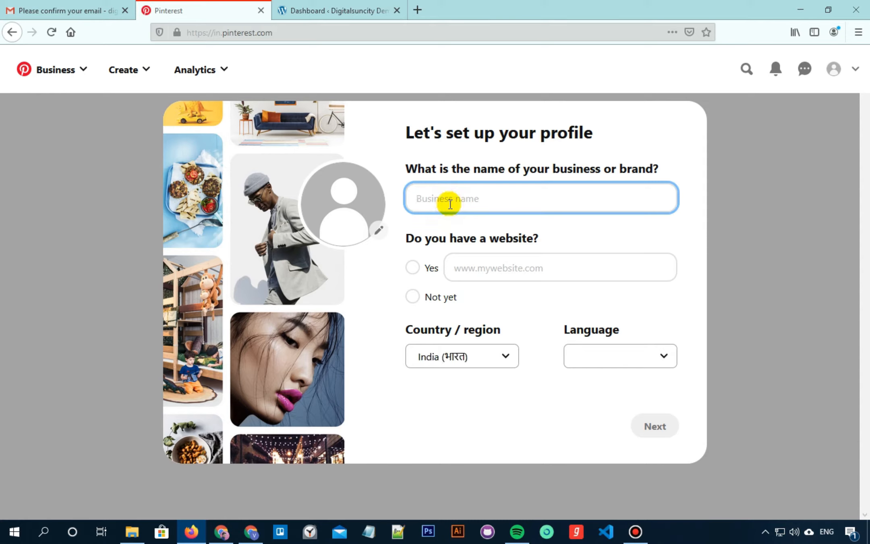
type("D")
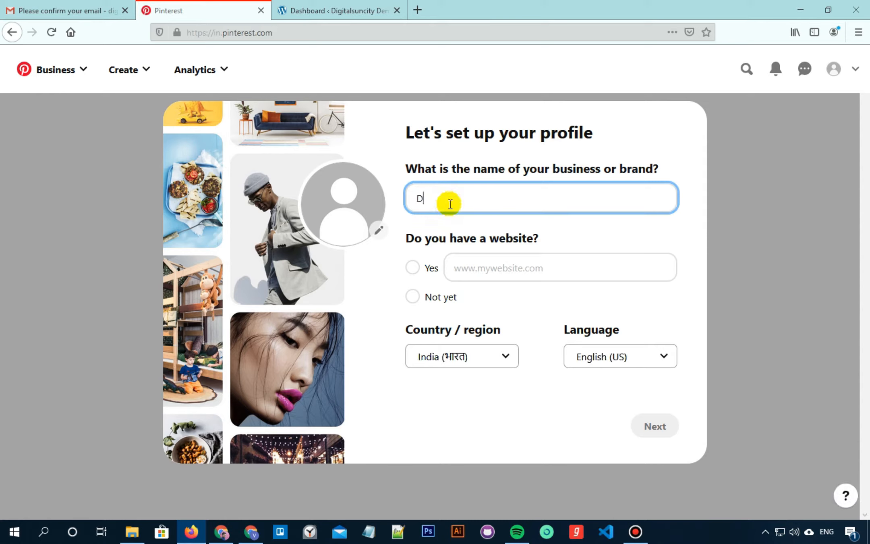
type("igital Suncity")
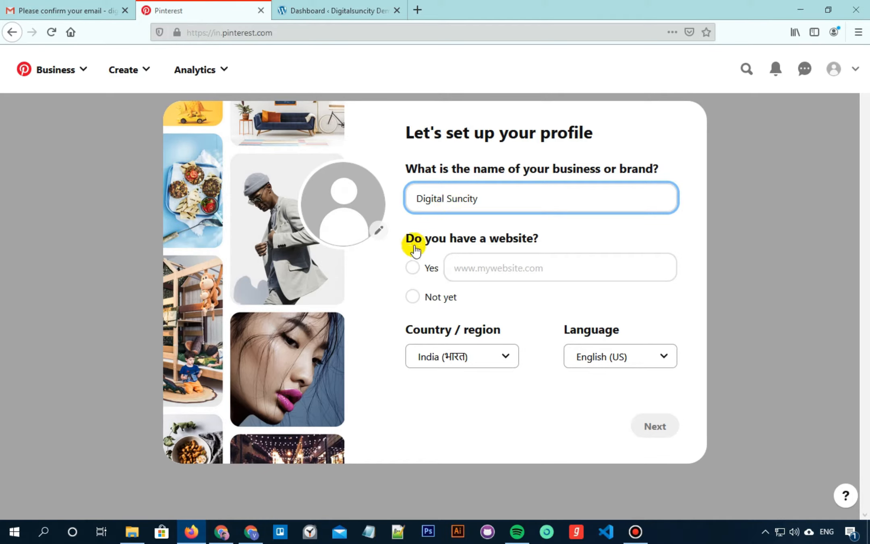
left_click(411, 268)
left_click(493, 269)
left_click(315, 10)
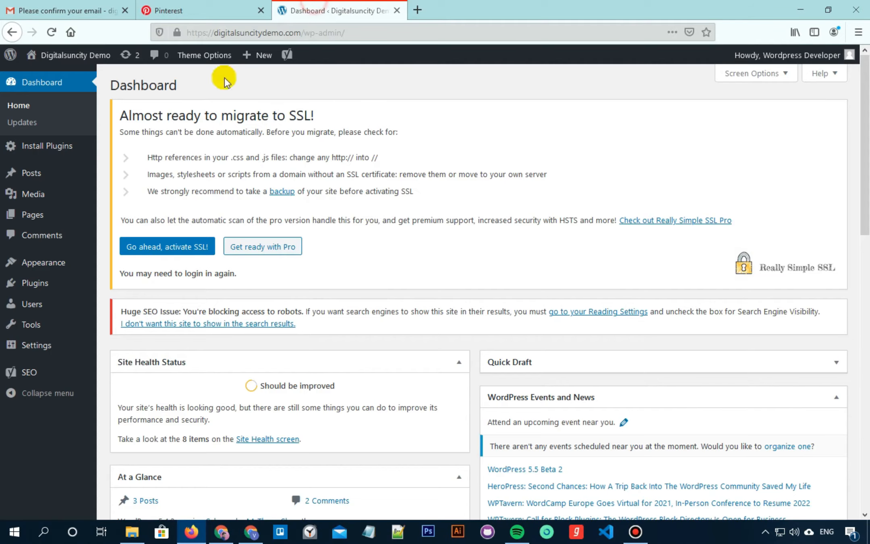
left_click(225, 32)
left_click(194, 10)
left_click(583, 275)
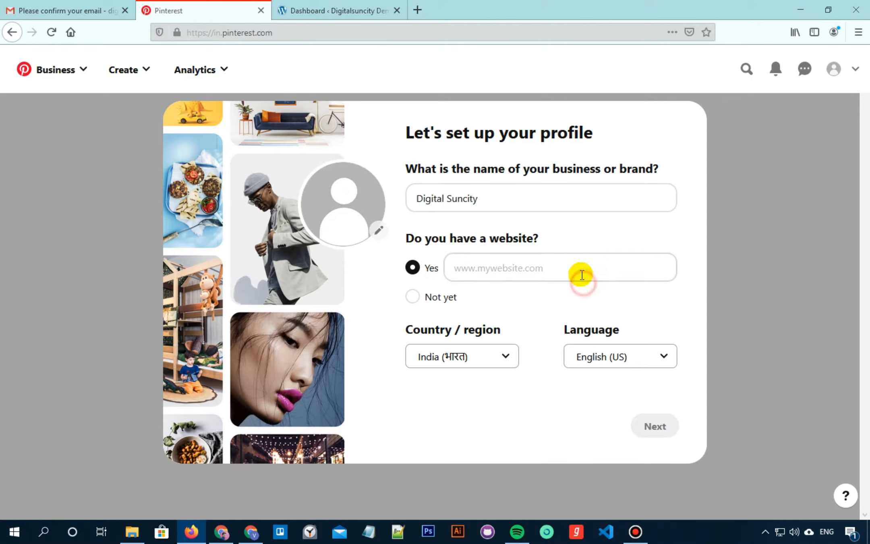
type("digitalsuncitydemo.com")
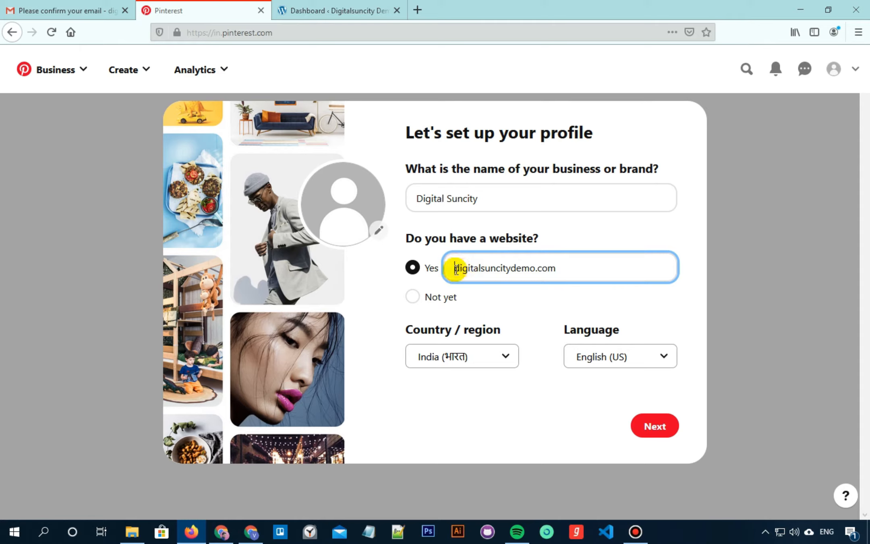
type("www.")
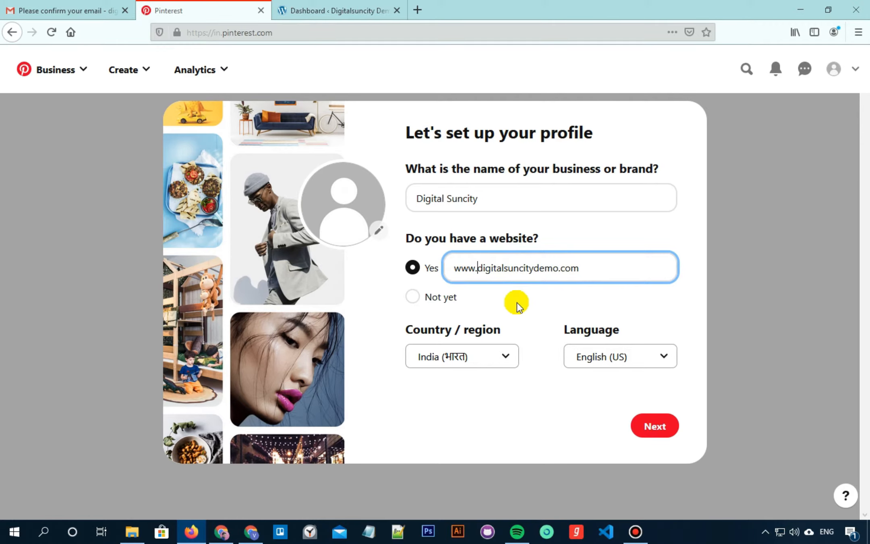
left_click(655, 427)
Step: Set the focus of the brand to Education and continue
left_click(483, 222)
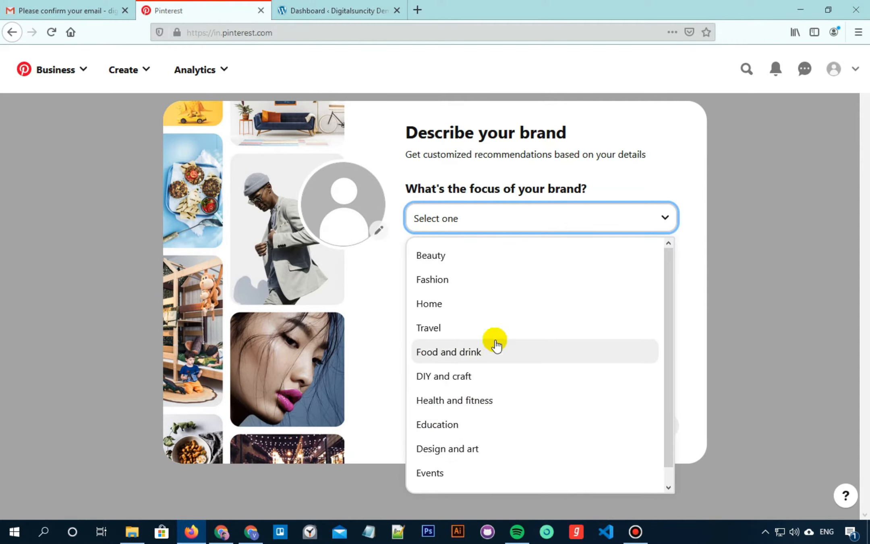
scroll(435, 298, "down", 1)
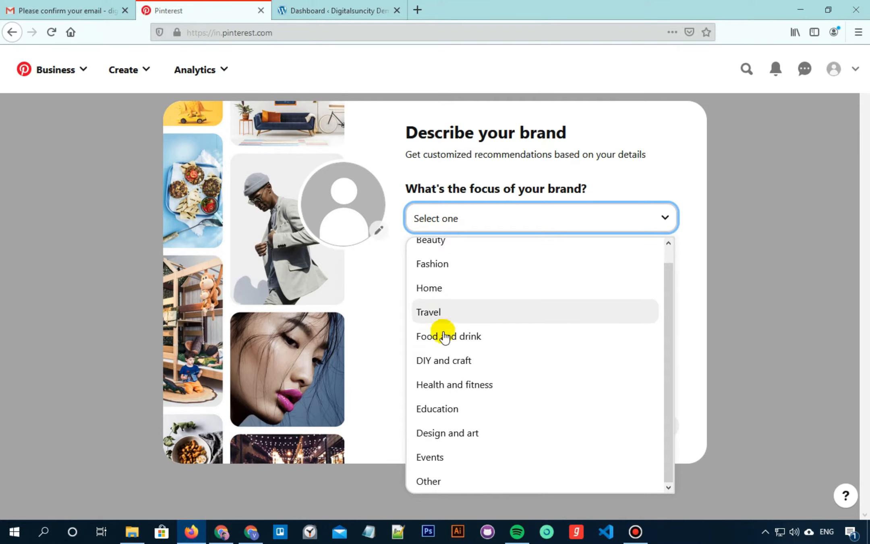
left_click(445, 408)
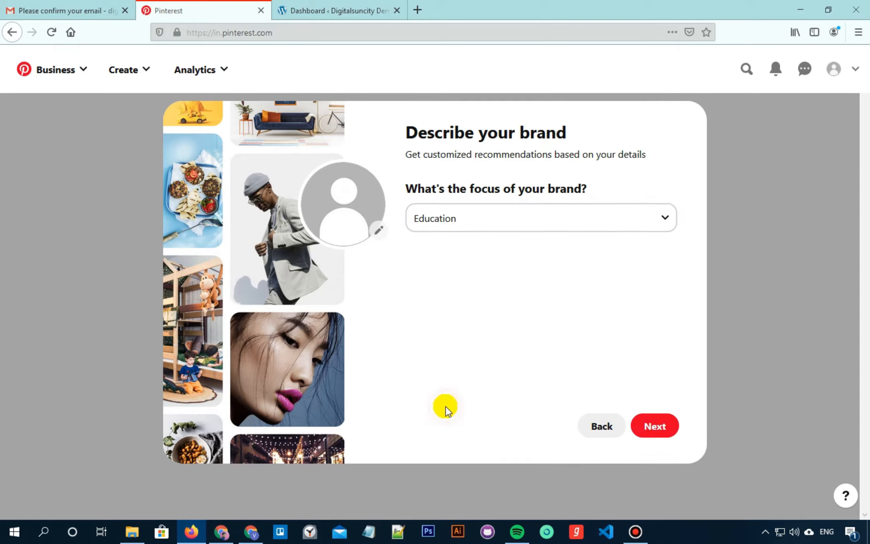
left_click(646, 424)
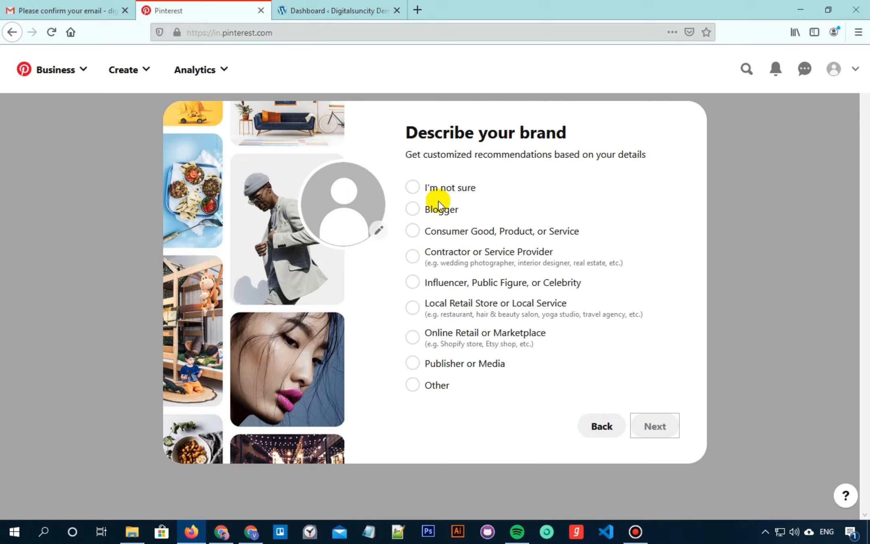
Step: Describe the brand as Consumer Good, Product, or Service and answer that no advertising is planned on Pinterest
left_click(444, 237)
left_click(652, 428)
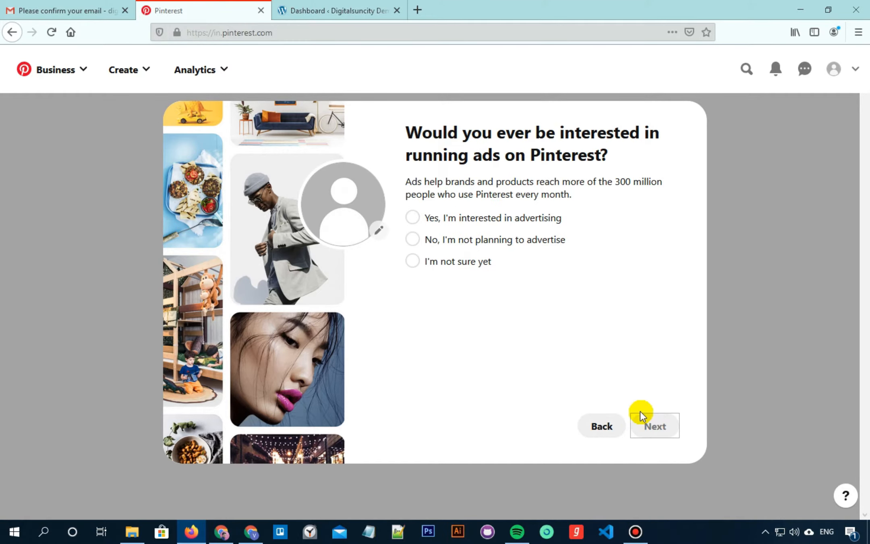
left_click(468, 243)
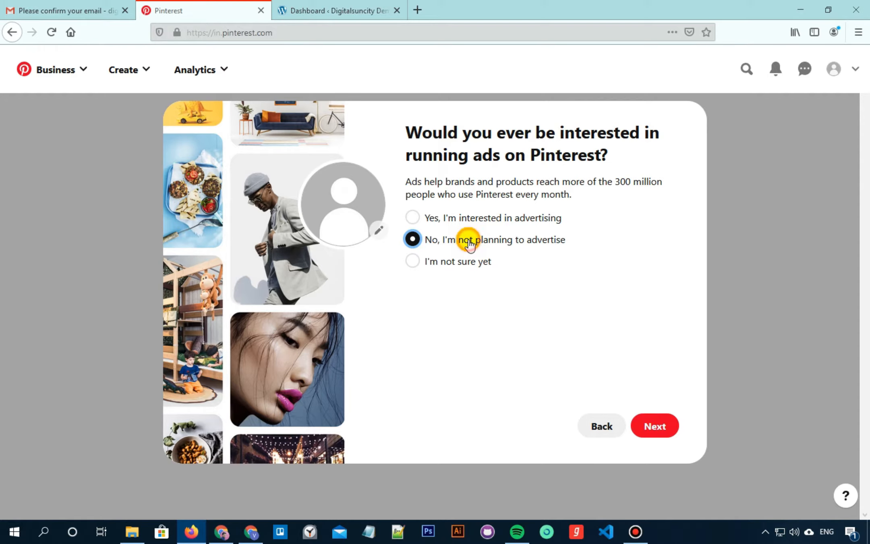
left_click(665, 430)
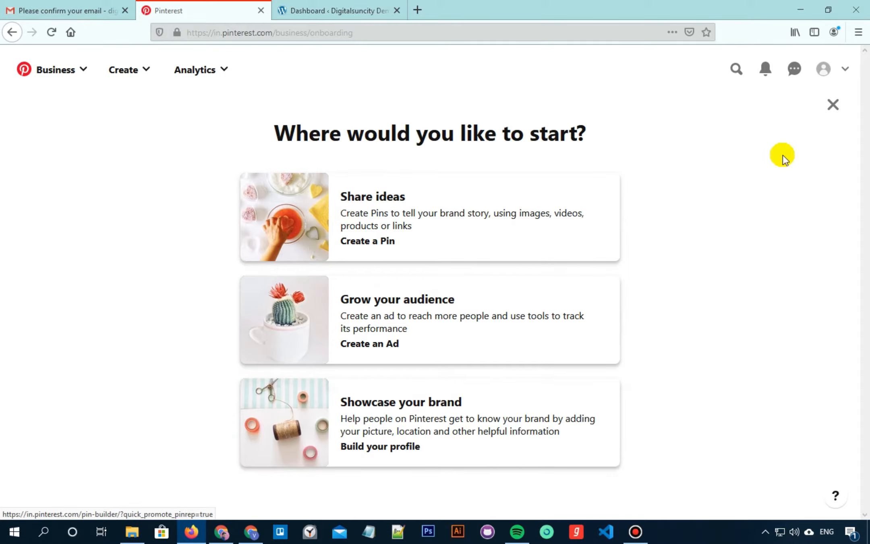
Step: Open the Pin builder through Share ideas, page through its introduction, and close the guided tour
left_click(412, 195)
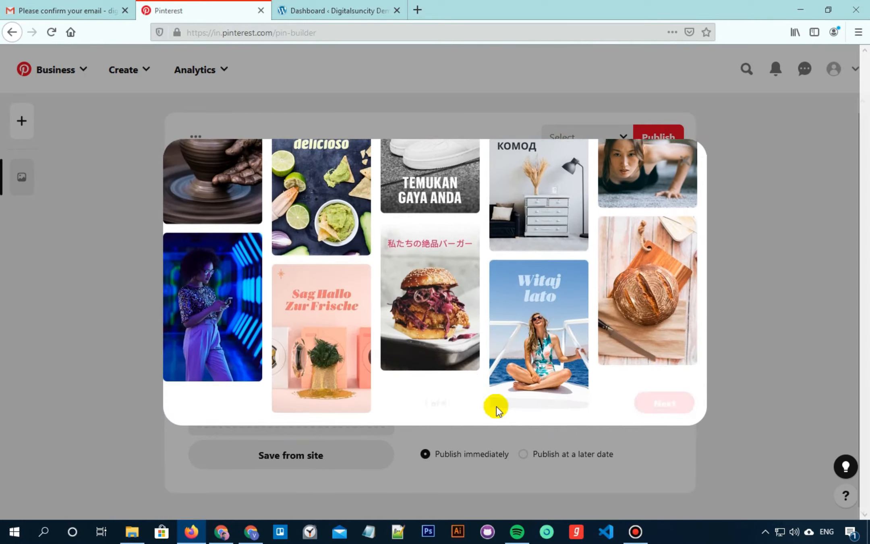
left_click(665, 403)
left_click(666, 404)
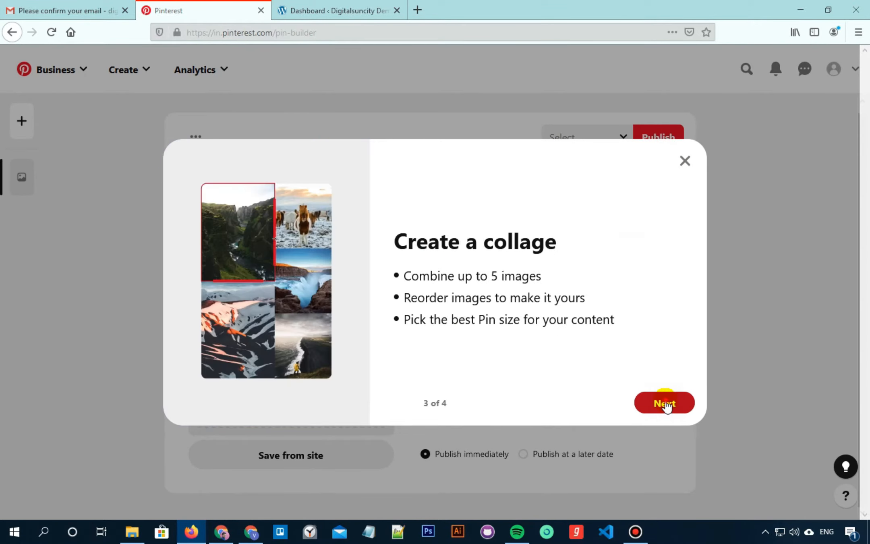
left_click(666, 403)
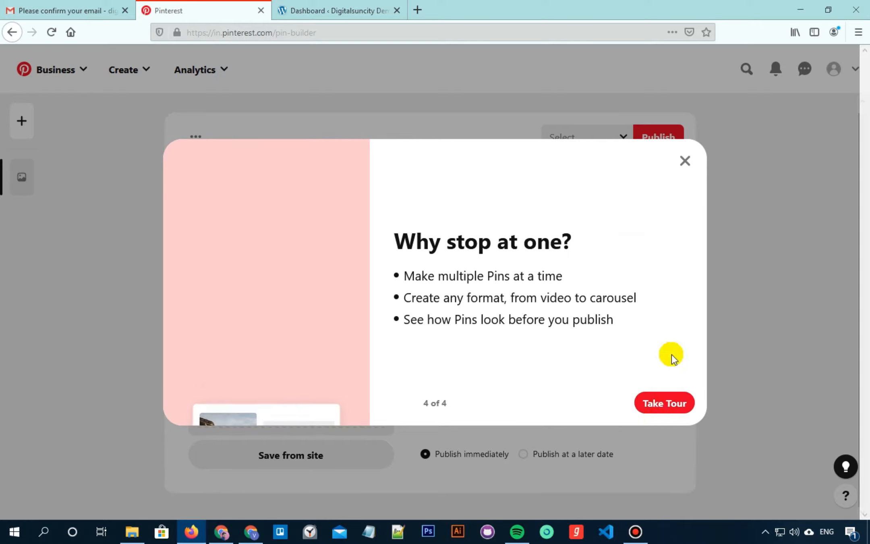
left_click(666, 405)
left_click(367, 324)
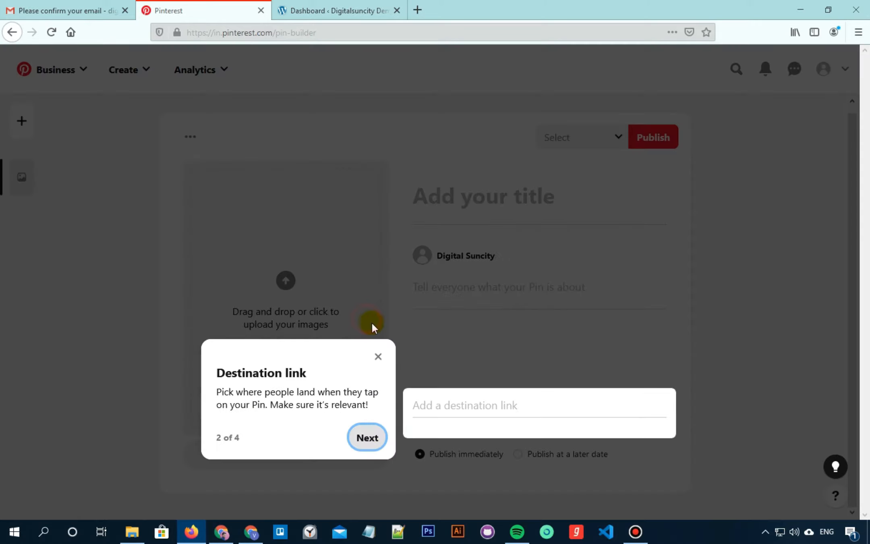
left_click(378, 356)
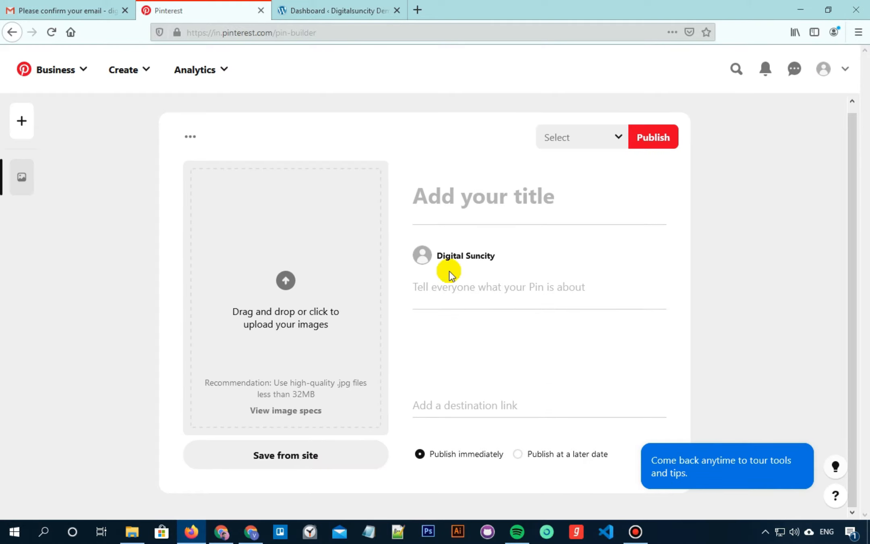
Step: Go to the new Digital Suncity business profile and open it for editing
left_click(843, 69)
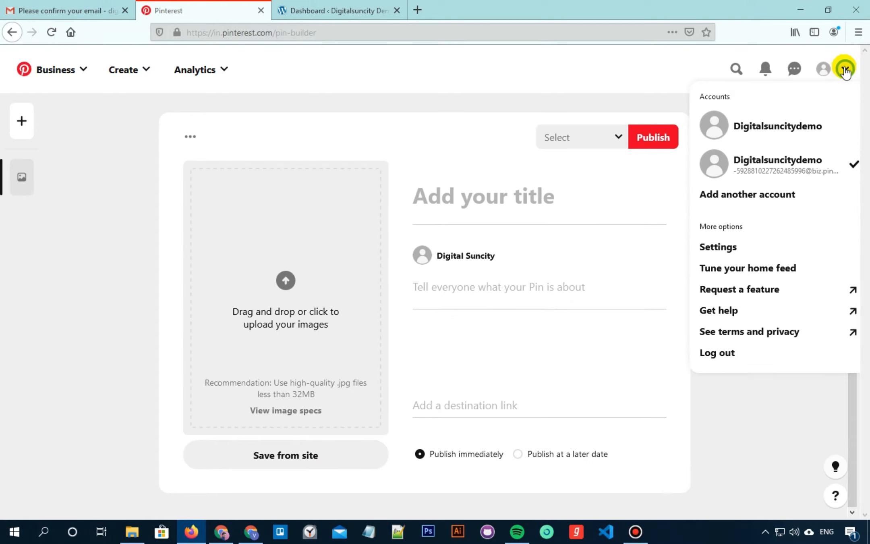
left_click(767, 164)
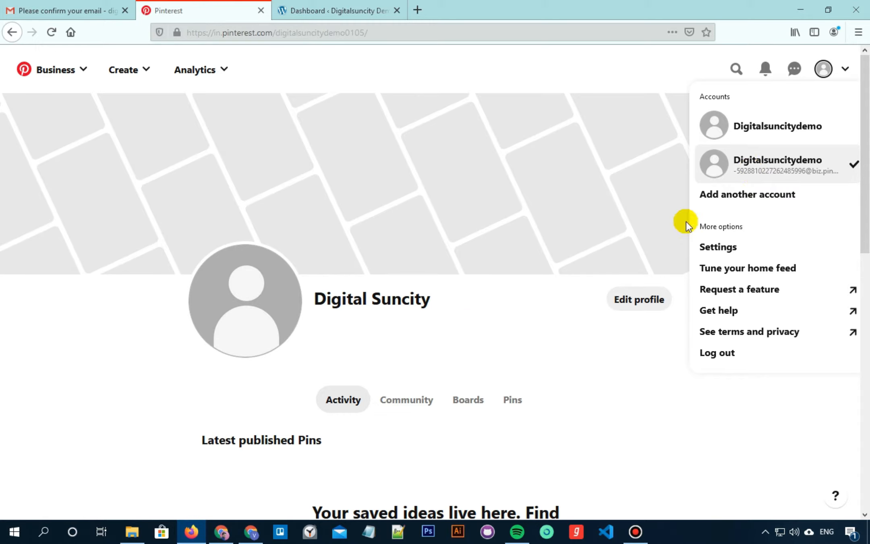
scroll(476, 316, "down", 3)
left_click(644, 238)
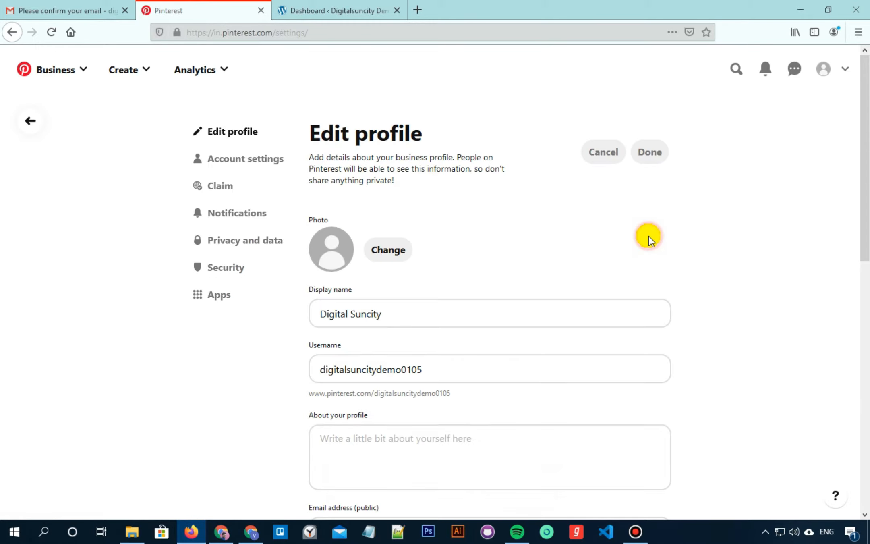
Step: Start claiming the website digitalsuncitydemo.com with the Add HTML tag option and copy the domain verification meta tag
left_click(227, 187)
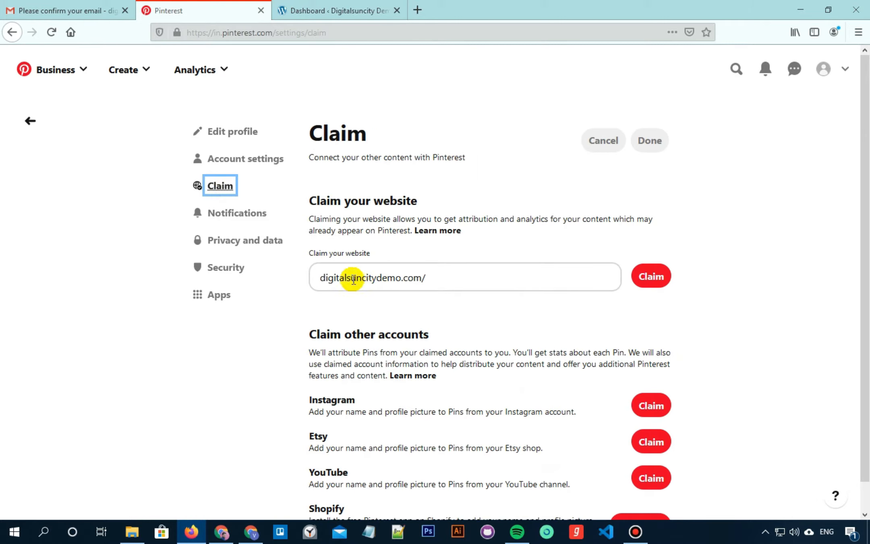
left_click(647, 278)
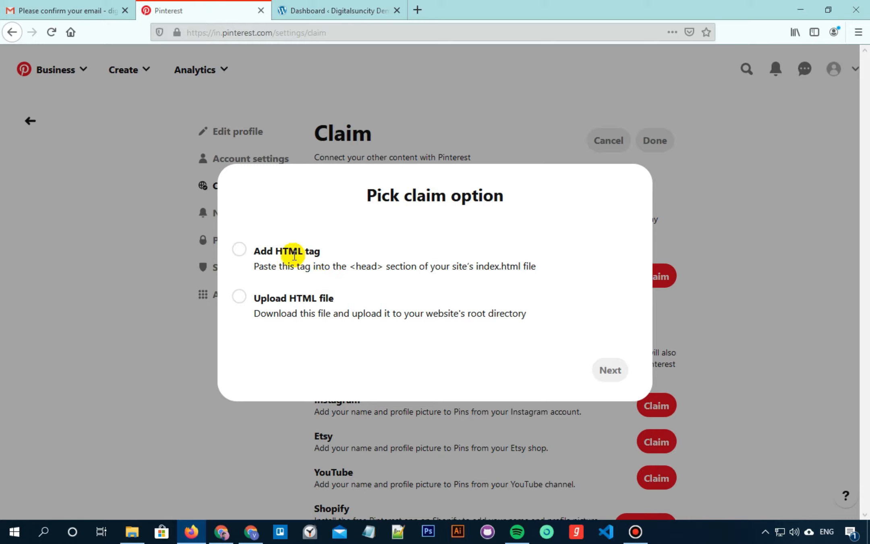
left_click(240, 250)
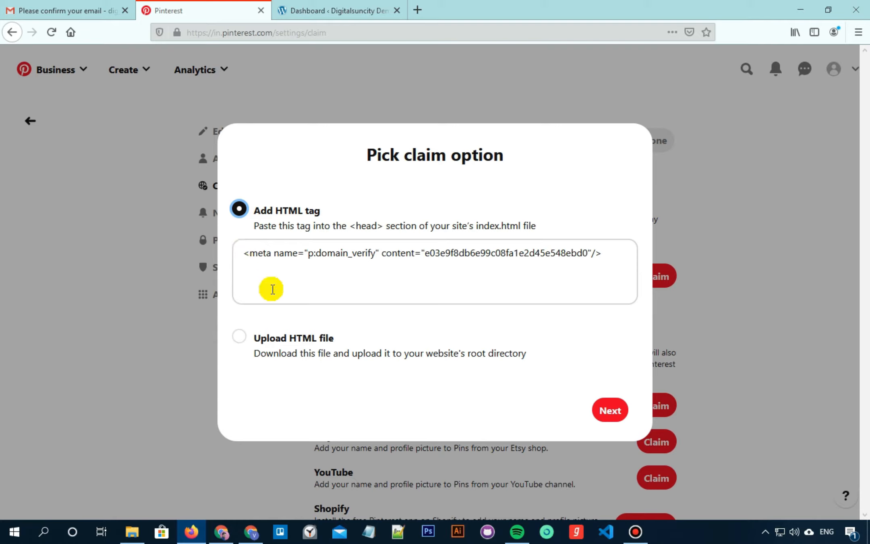
left_click_drag(611, 252, 241, 252)
right_click(316, 254)
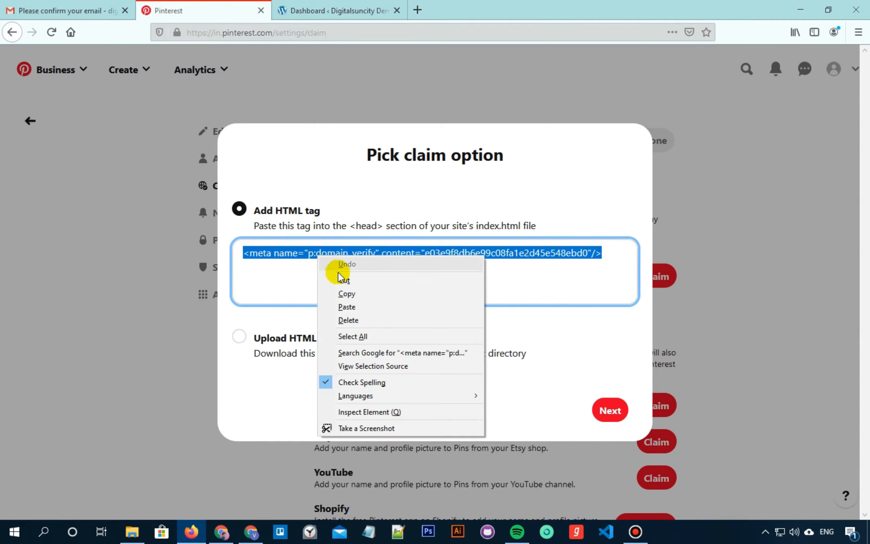
left_click(346, 295)
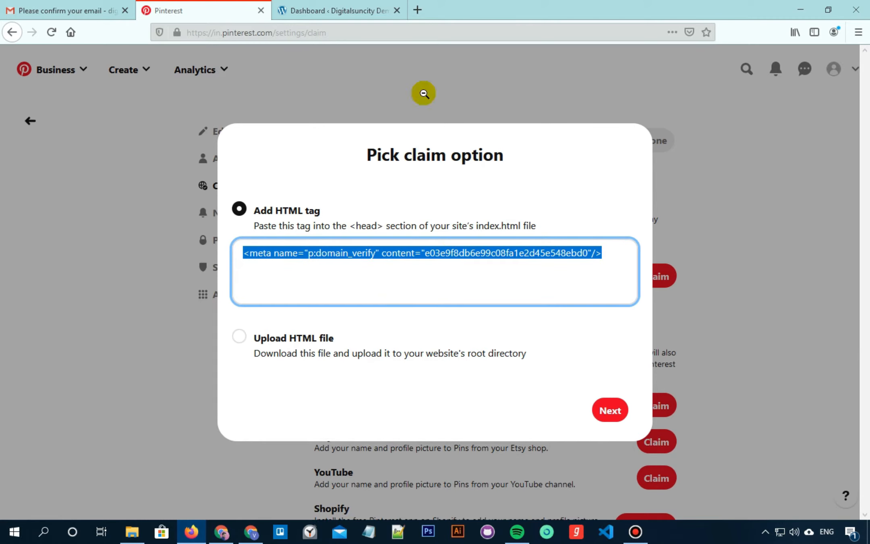
Step: Switch to the WordPress dashboard and open the Facebook settings in Yoast SEO's Social section
left_click(354, 11)
mouse_move(26, 349)
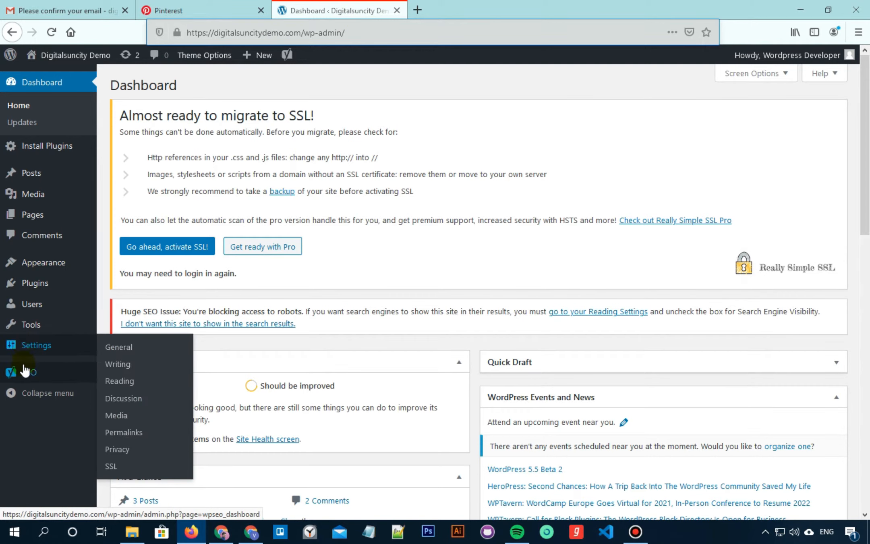
mouse_move(35, 375)
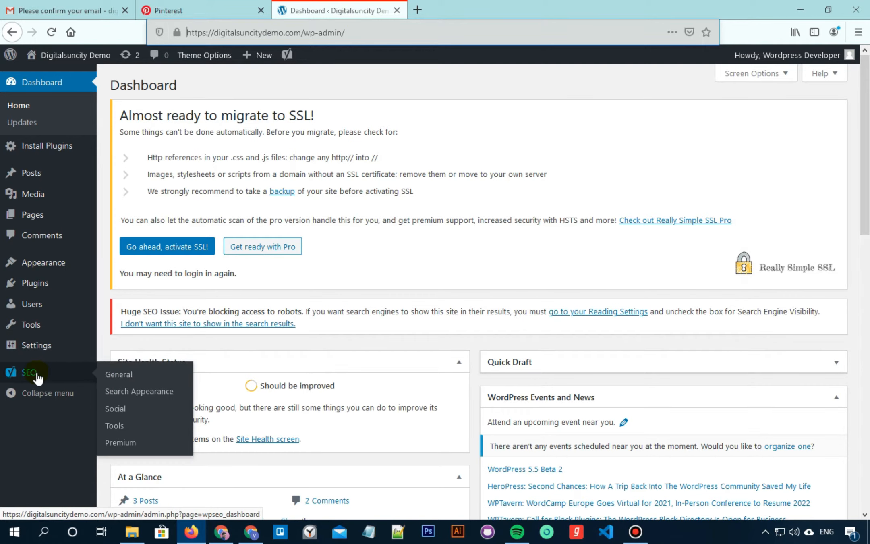
left_click(117, 409)
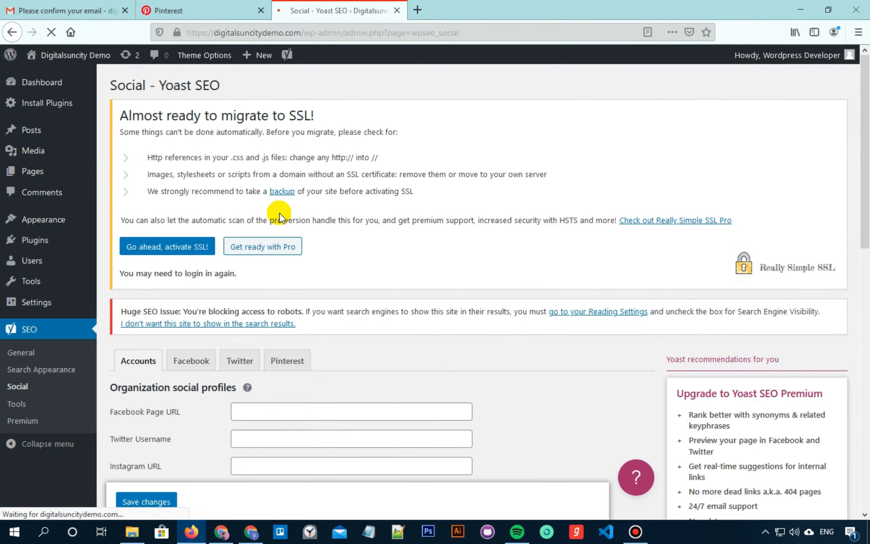
scroll(279, 216, "down", 4)
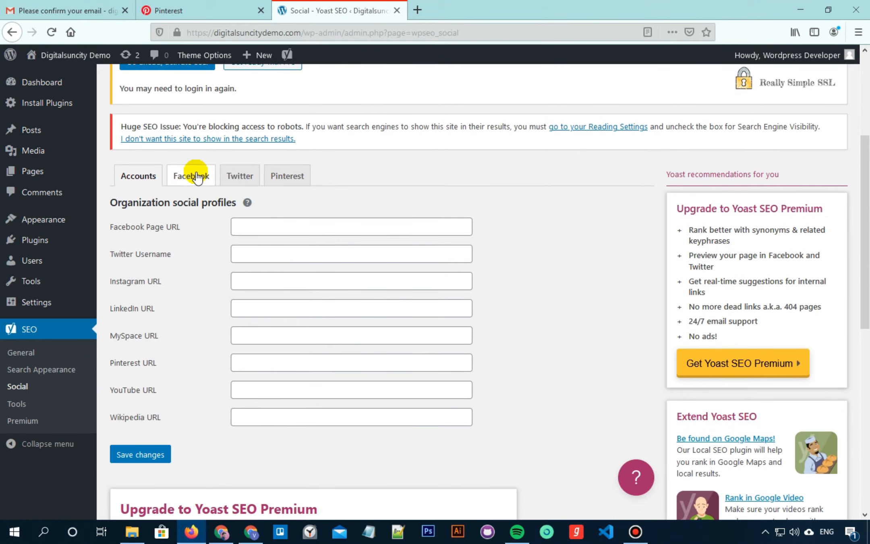
left_click(192, 174)
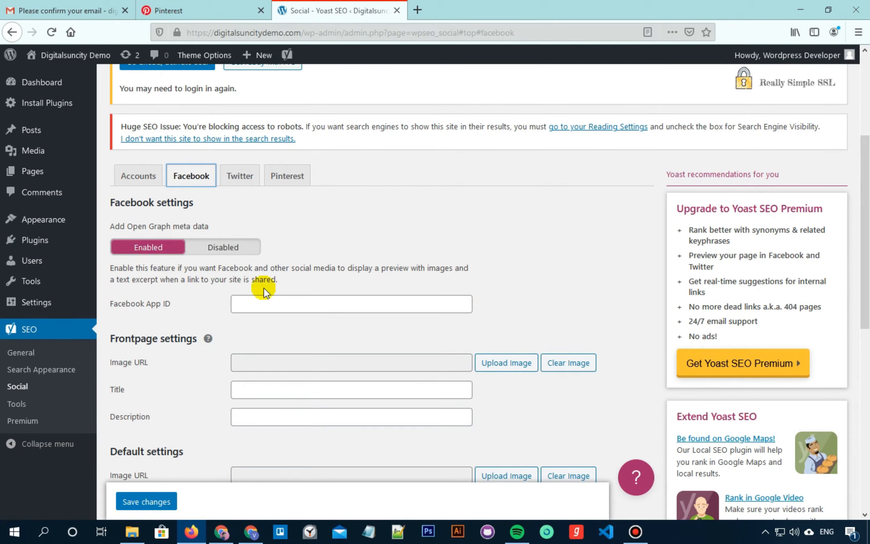
Step: Paste the copied domain verification meta tag into the Pinterest confirmation setting of Yoast SEO's Social section and save the changes
left_click(283, 182)
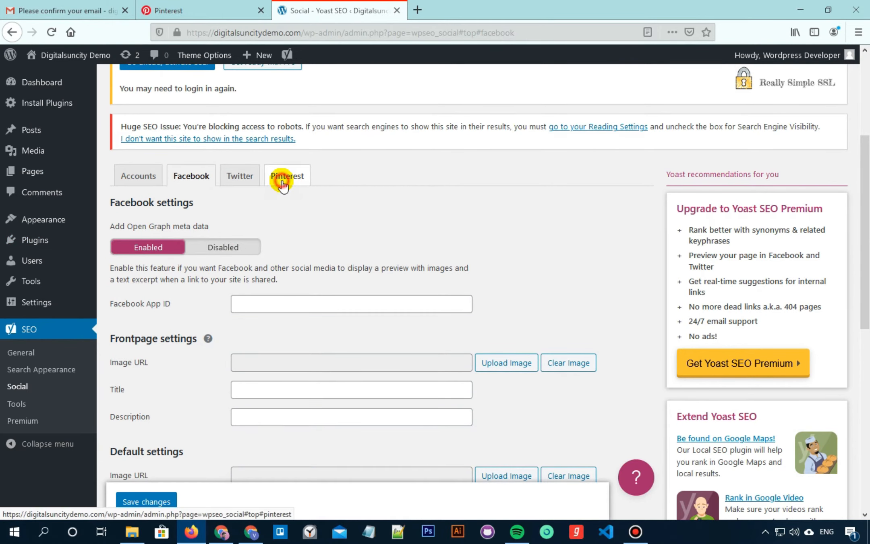
left_click(323, 296)
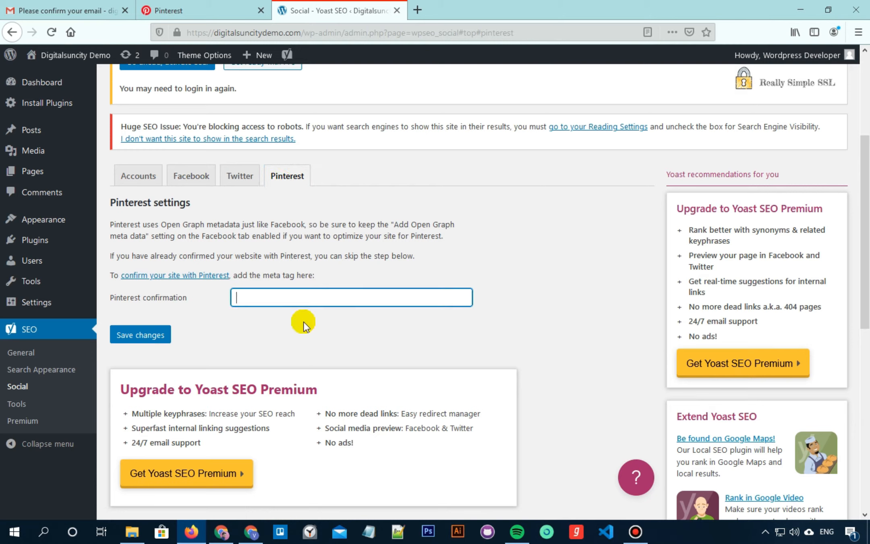
key("ctrl+v")
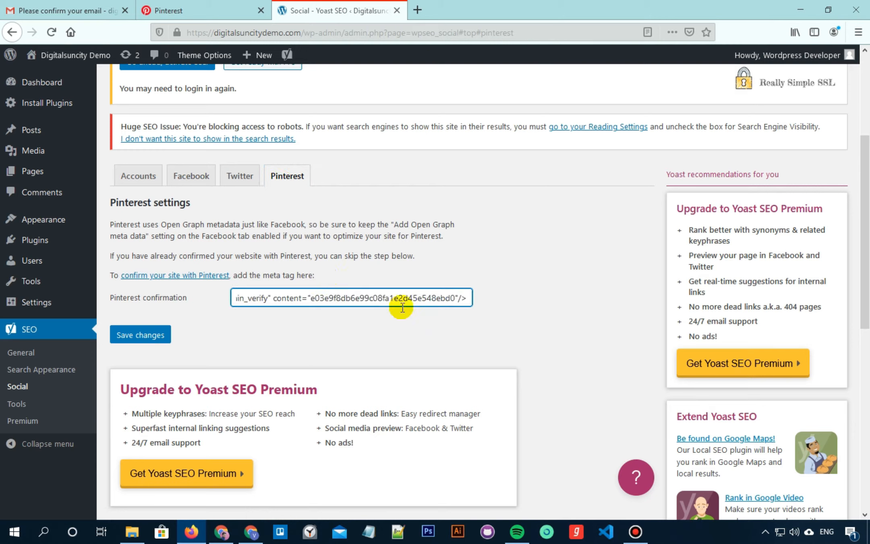
left_click(156, 339)
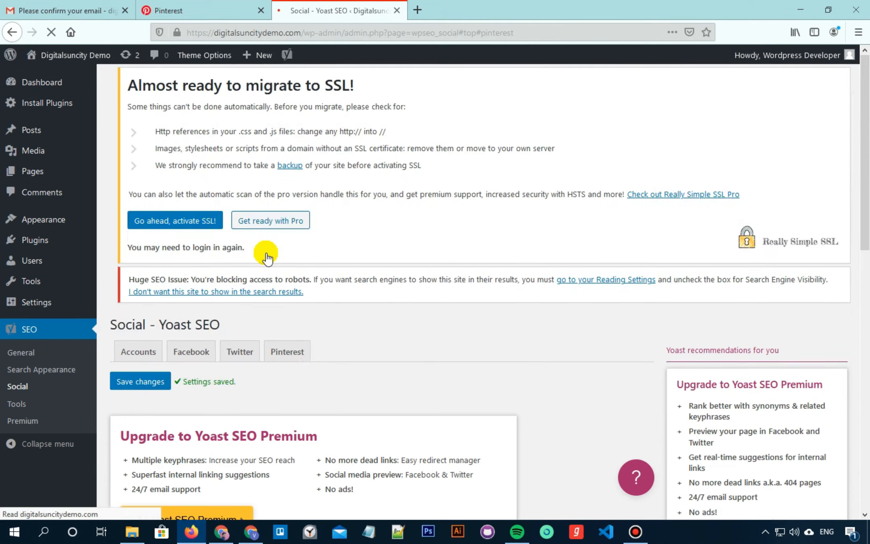
scroll(266, 310, "down", 3)
scroll(266, 310, "down", 2)
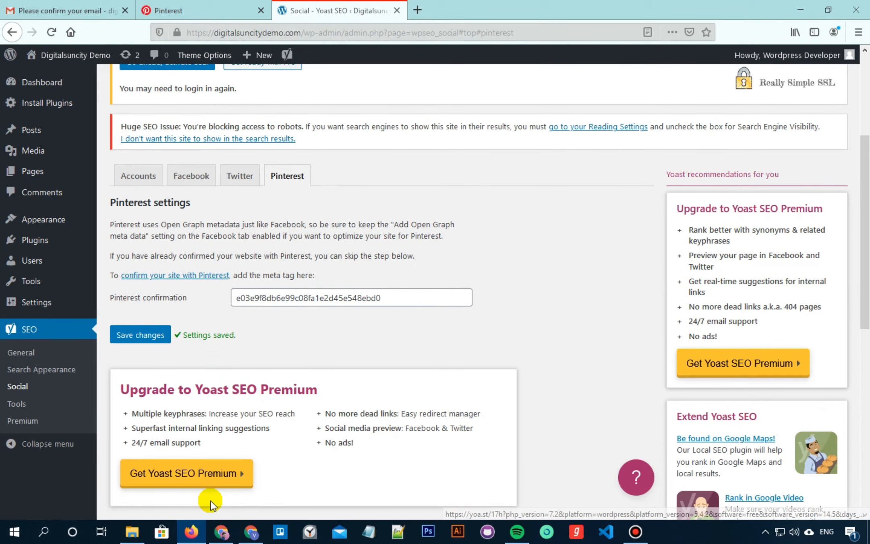
Step: Switch back to Pinterest and submit the website claim for review with the Add HTML tag option
left_click(175, 12)
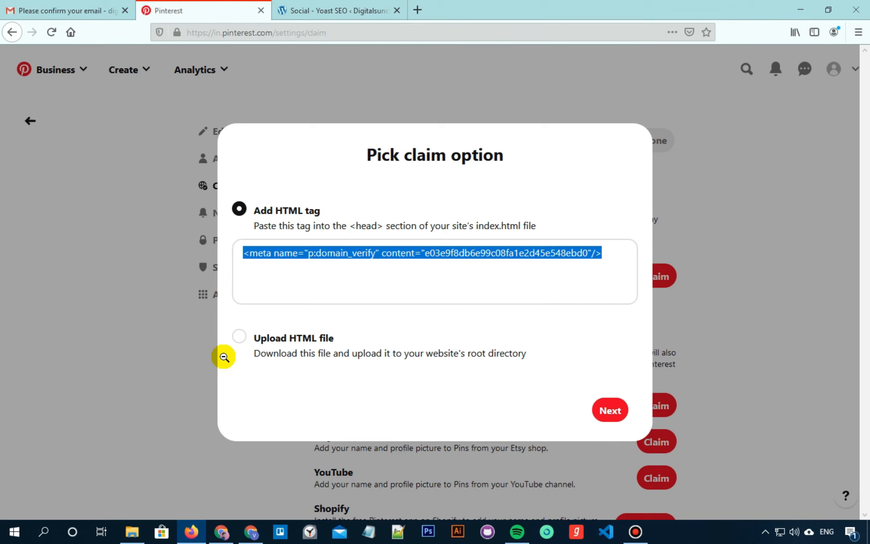
left_click(612, 410)
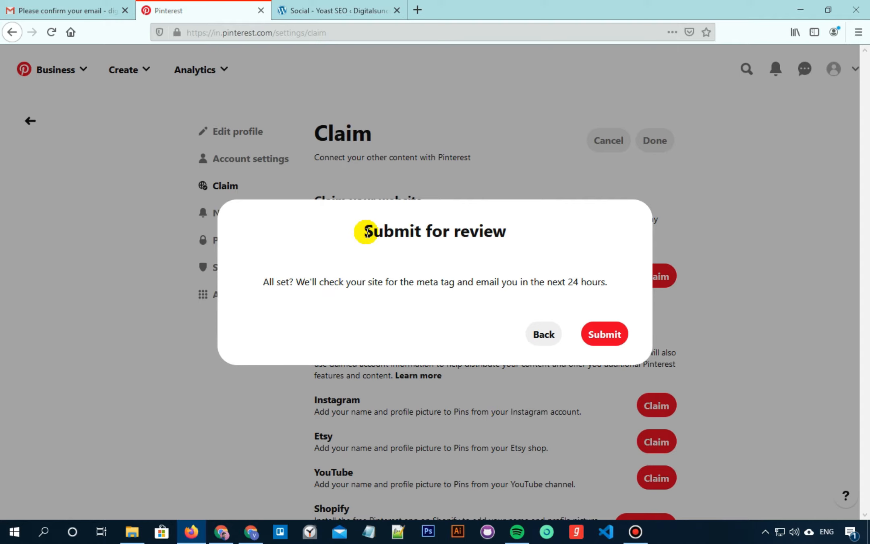
left_click(595, 335)
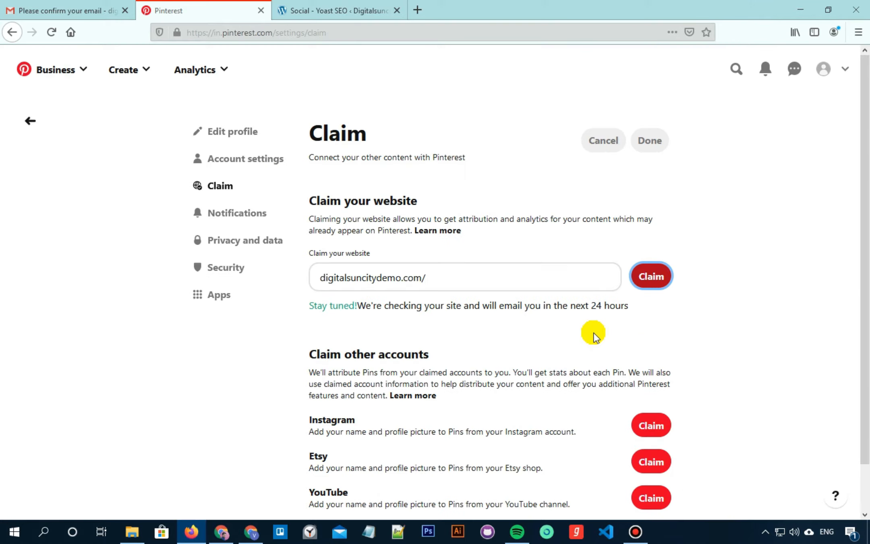